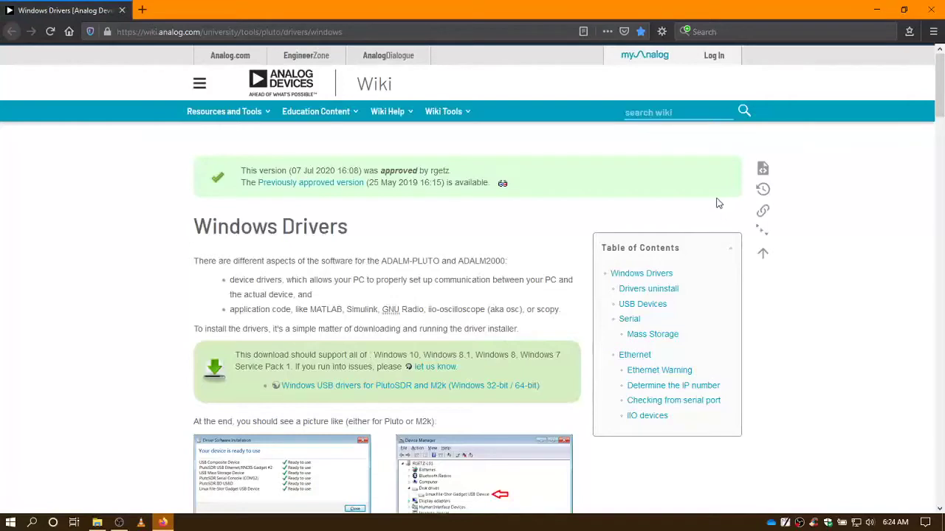
# Save the v0.7 PlutoSDR-M2k-USB-Drivers.exe installer (5.35 MB) from the plutosdr-m2k-drivers-win GitHub releases page
pyautogui.scroll(-1, 415, 311)
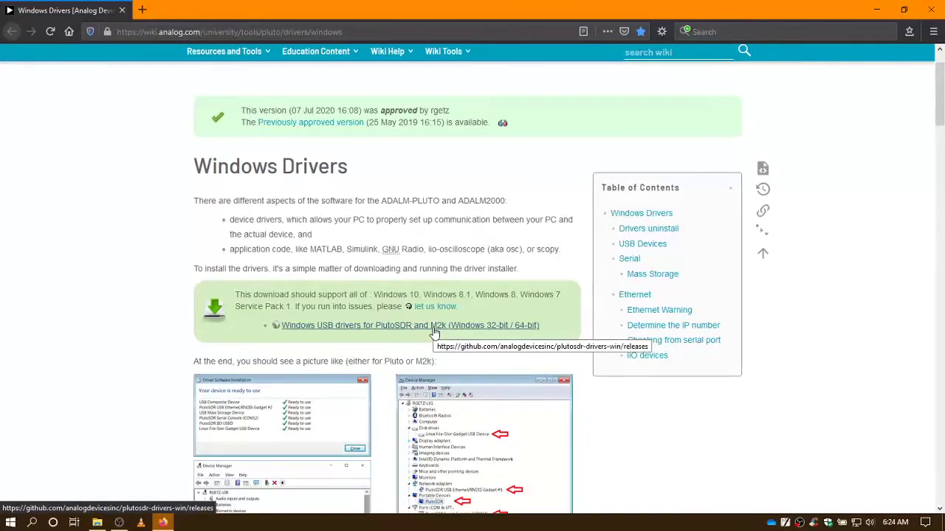
pyautogui.click(434, 334)
pyautogui.scroll(-1, 436, 336)
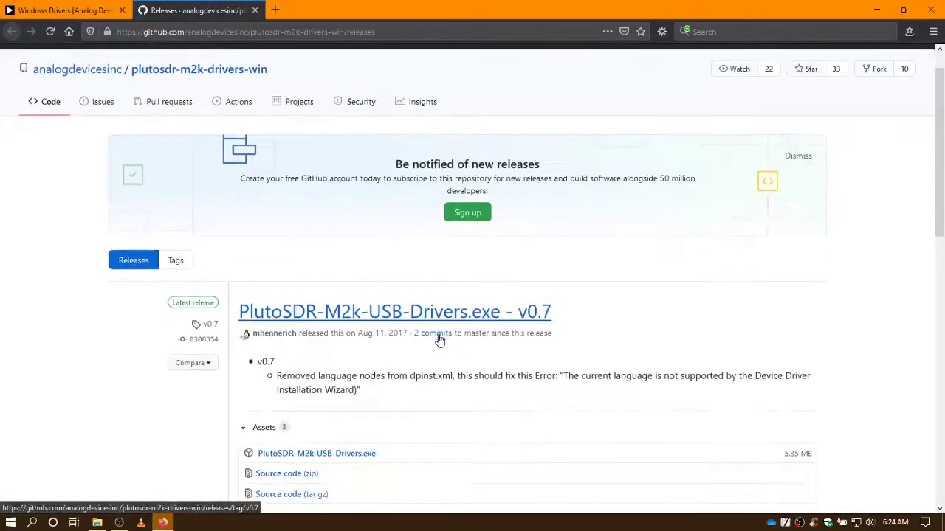
pyautogui.scroll(-4, 439, 339)
pyautogui.click(360, 313)
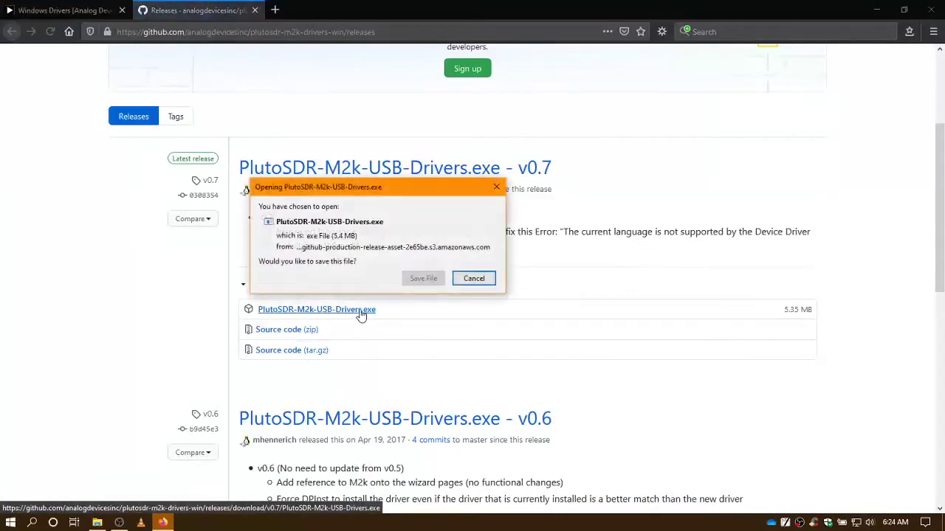
pyautogui.click(408, 281)
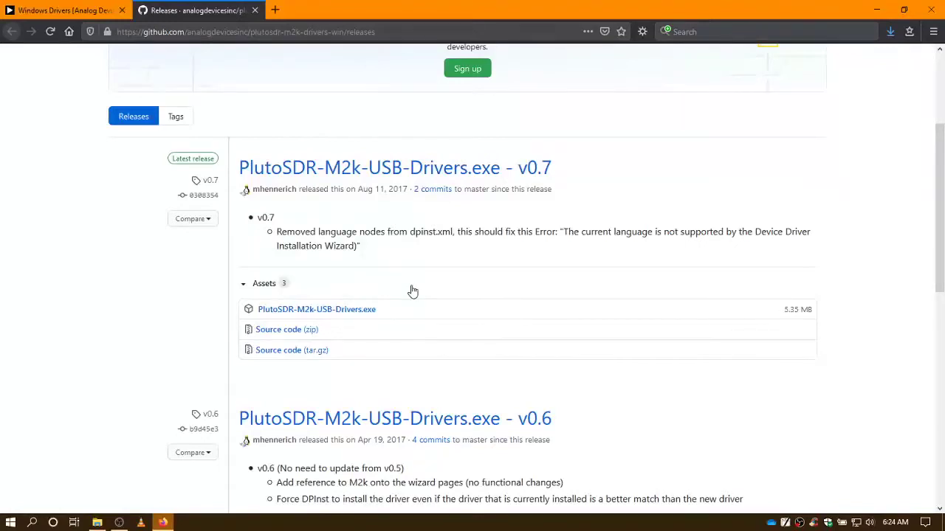
pyautogui.click(909, 32)
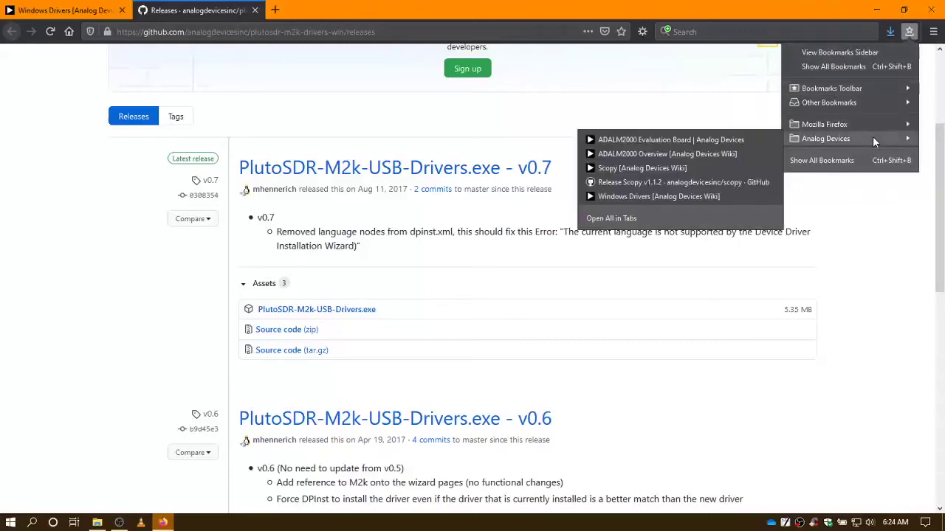
# Save scopy-v1.1.2-Windows-setup.exe from the Scopy v1.1.2 release, confirm both downloads finished, and close Firefox
pyautogui.click(698, 182)
pyautogui.scroll(-3, 508, 212)
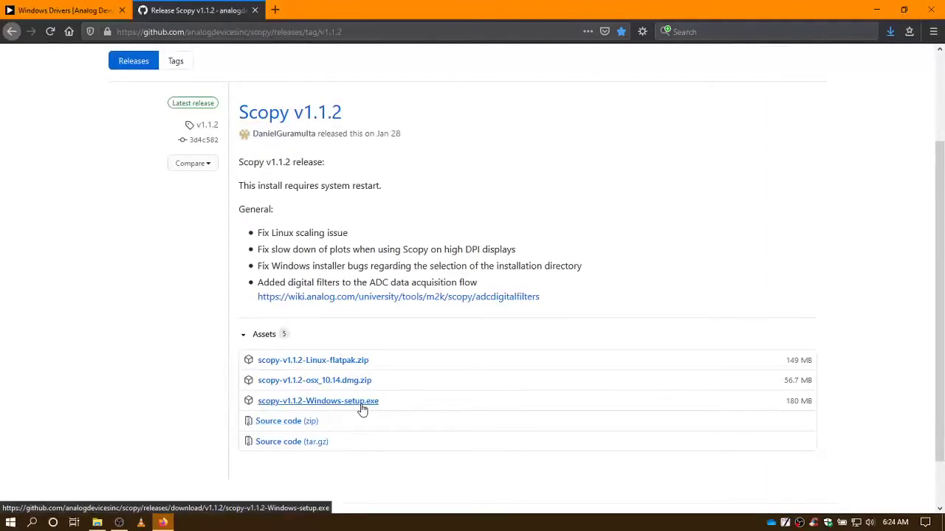
pyautogui.click(362, 409)
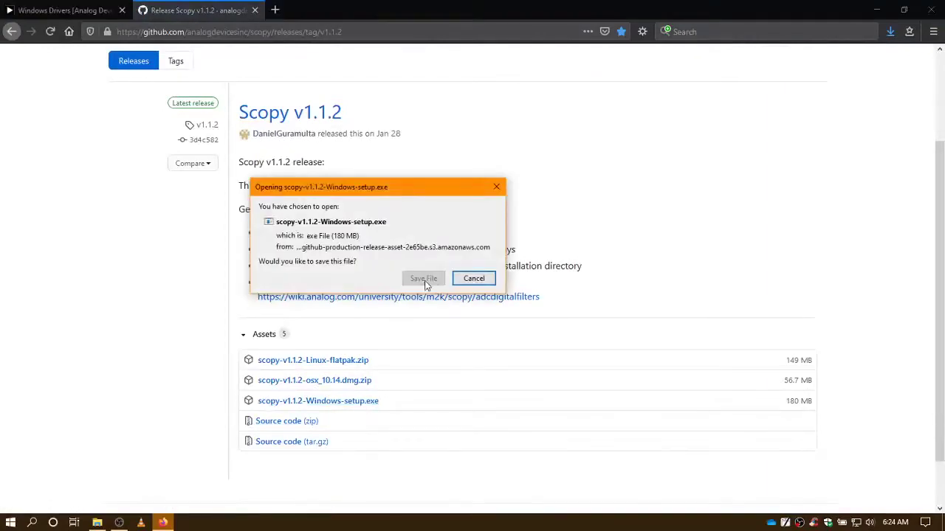
pyautogui.click(431, 283)
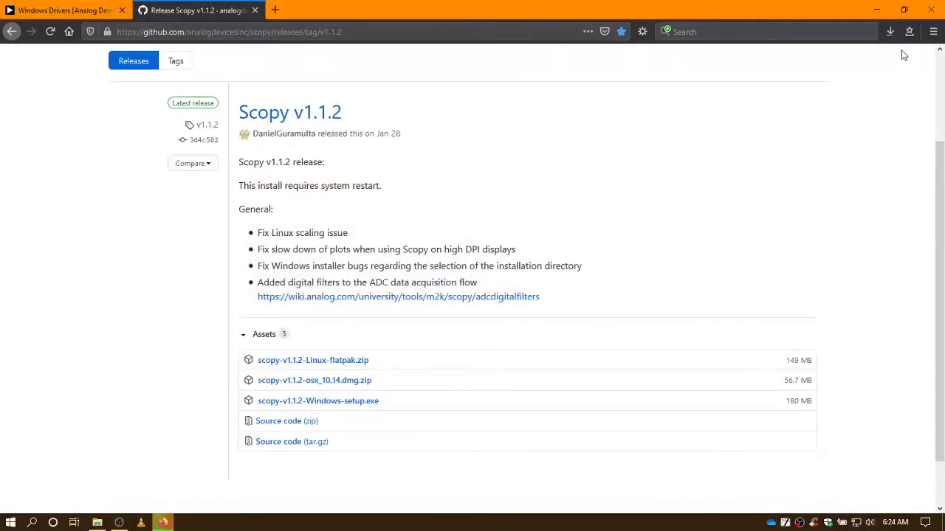
pyautogui.click(892, 33)
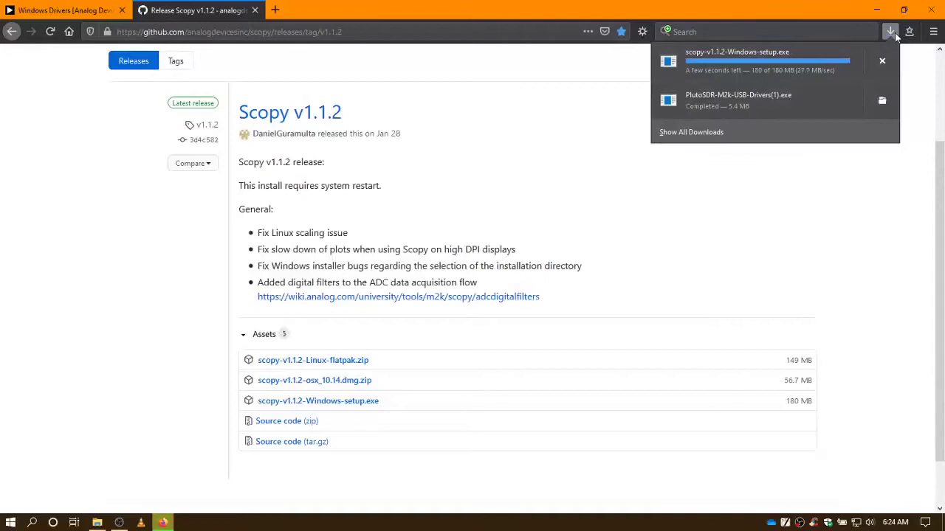
pyautogui.click(936, 15)
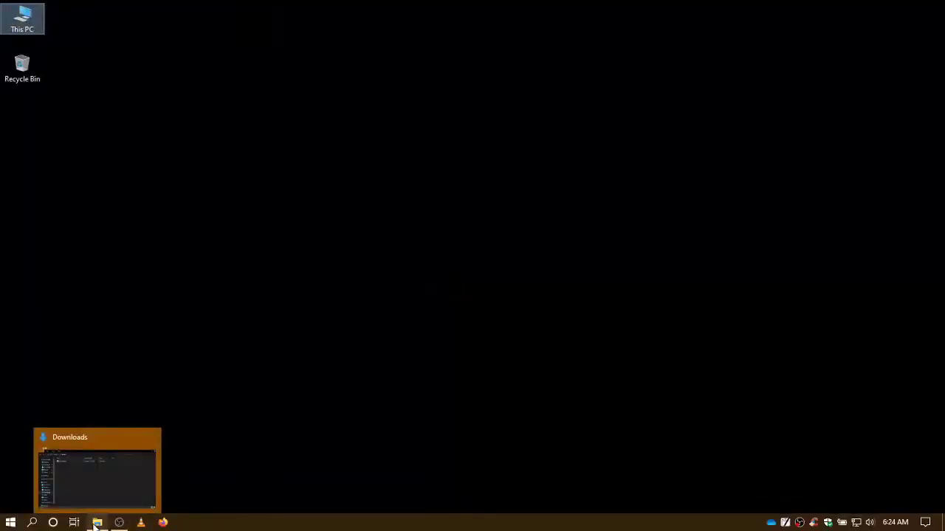
# Install the PlutoSDR-M2k USB drivers from Downloads, accepting the license and the default install location
pyautogui.click(96, 523)
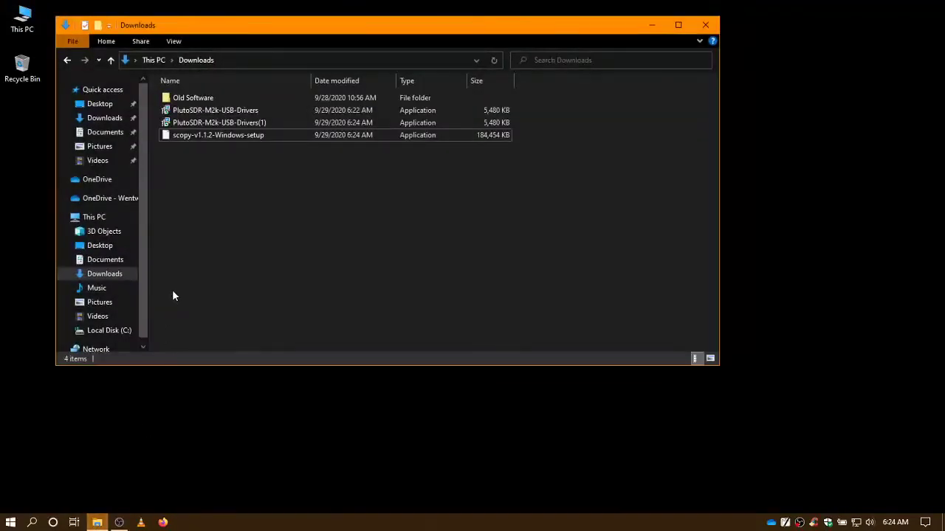
pyautogui.doubleClick(221, 112)
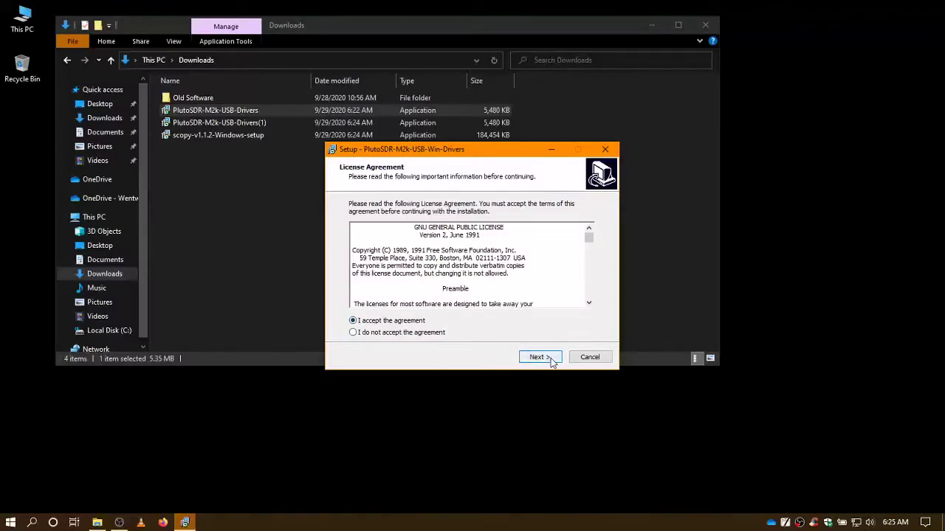
pyautogui.click(539, 358)
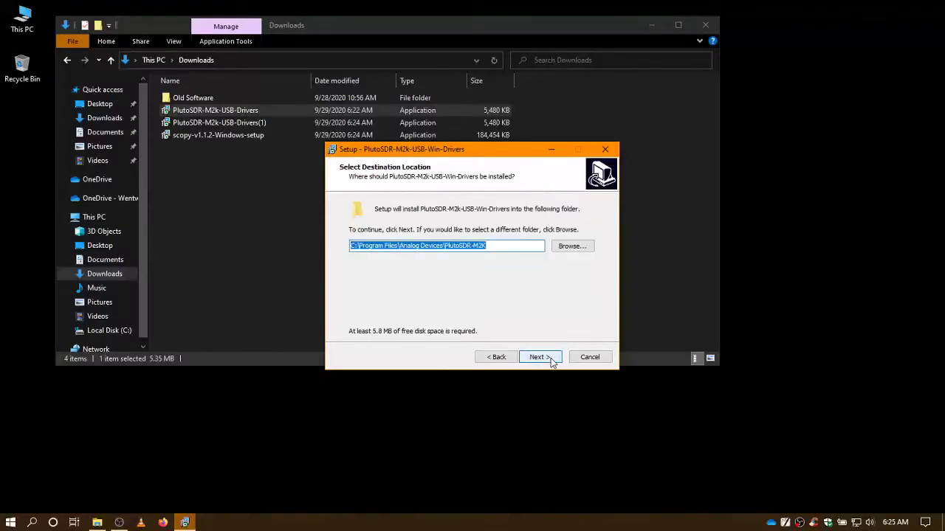
pyautogui.click(551, 361)
pyautogui.click(550, 360)
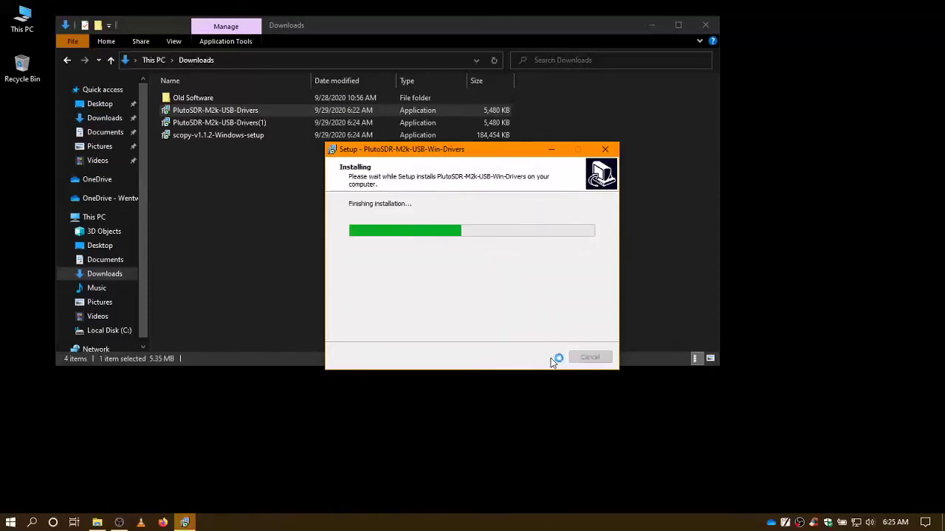
pyautogui.click(309, 307)
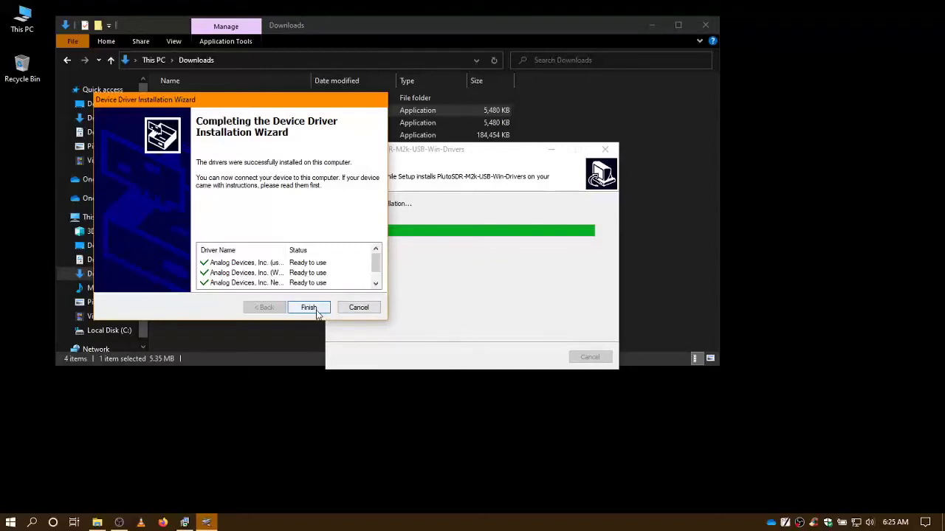
pyautogui.click(317, 313)
pyautogui.click(530, 355)
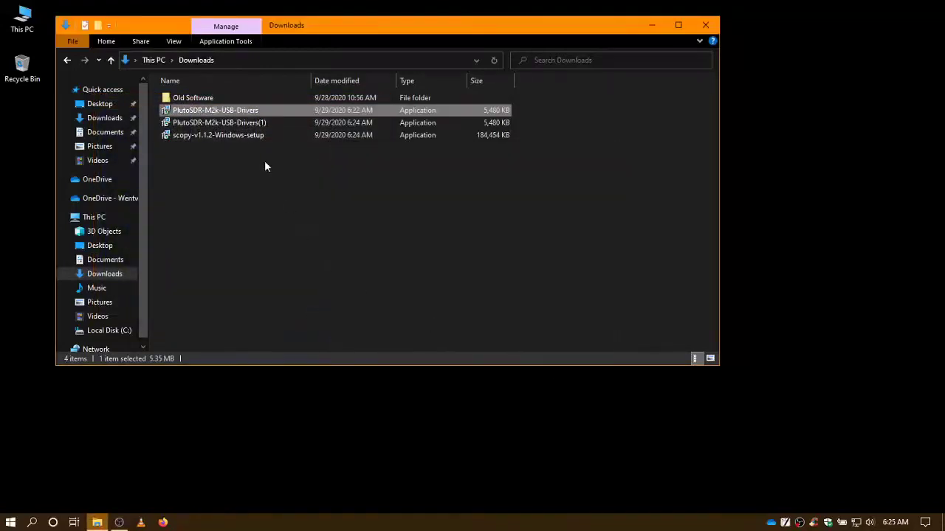
# Launch the Scopy setup in English and accept the license agreement
pyautogui.doubleClick(249, 138)
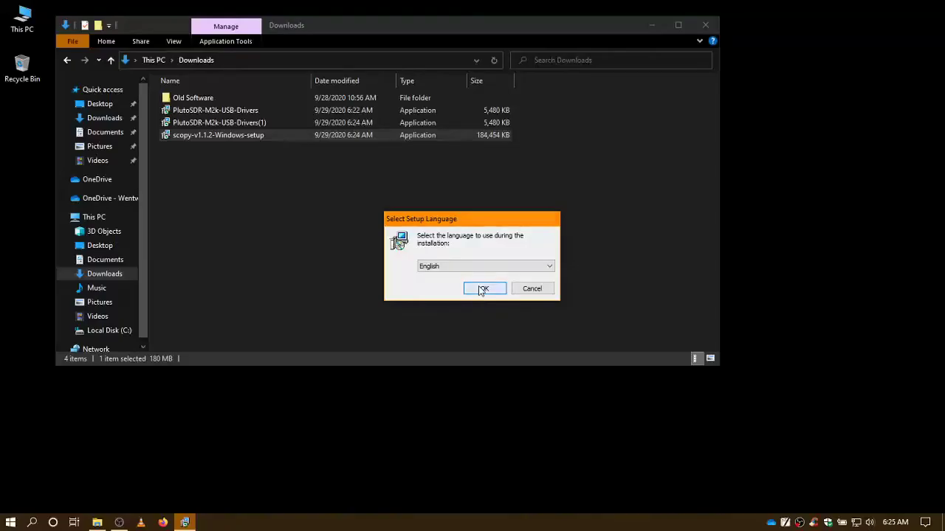
pyautogui.click(482, 291)
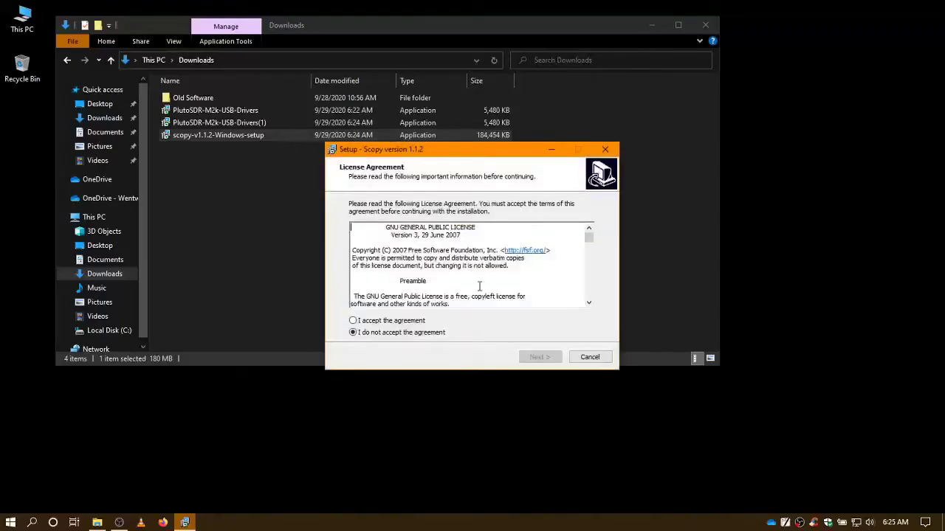
pyautogui.click(418, 323)
pyautogui.click(540, 357)
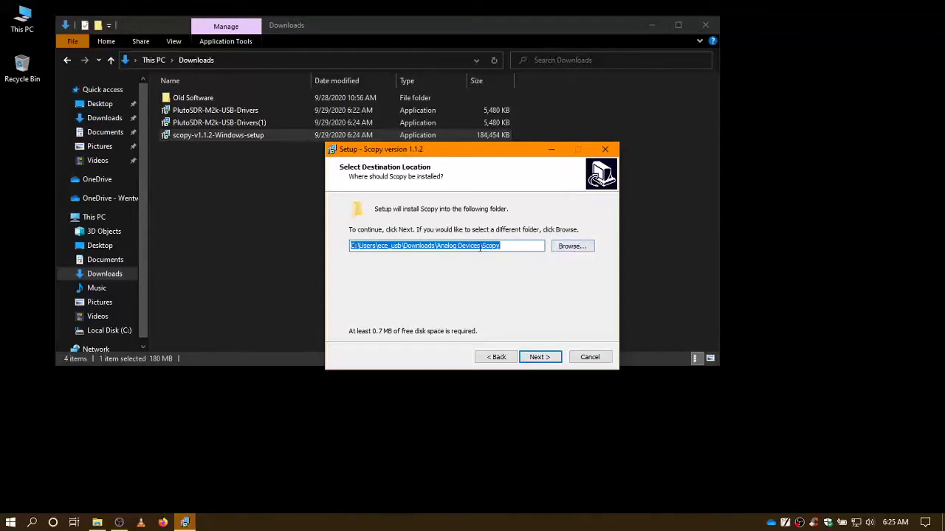
# Set the Scopy install folder to C:\Program Files\Analog Devices\Scopy
pyautogui.moveTo(480, 248); pyautogui.dragTo(500, 248)
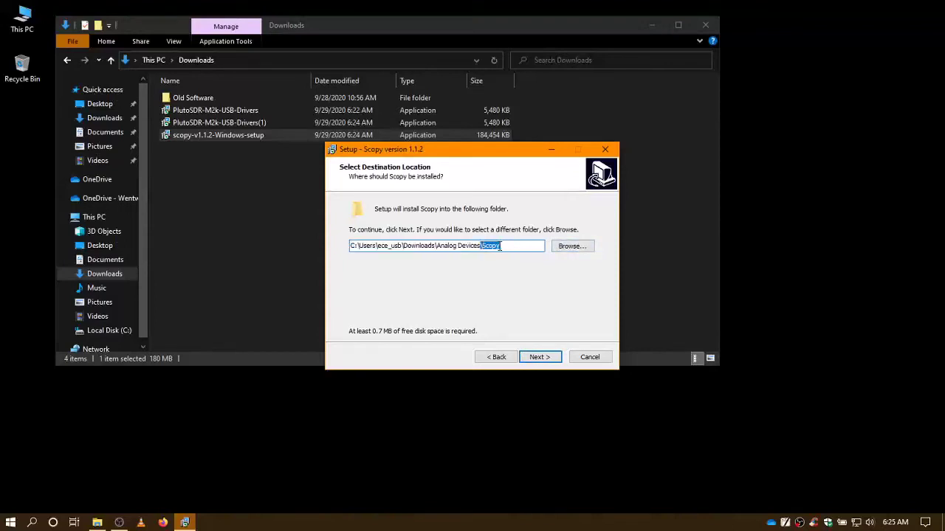
pyautogui.rightClick(500, 247)
pyautogui.click(525, 283)
pyautogui.click(565, 248)
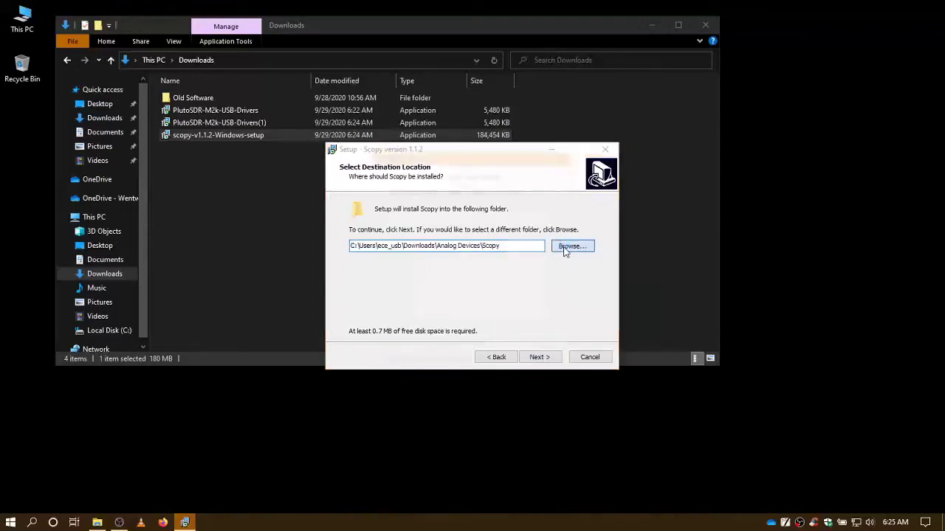
pyautogui.scroll(5, 472, 261)
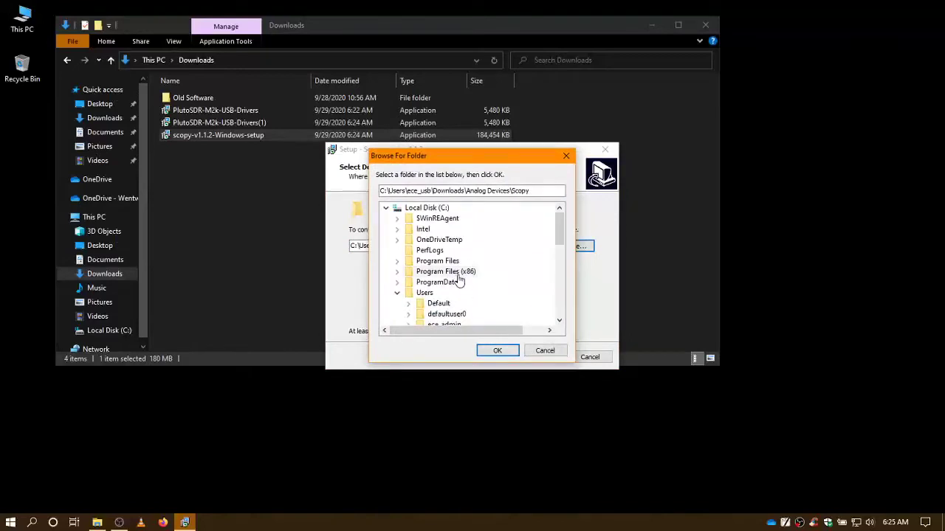
pyautogui.click(451, 262)
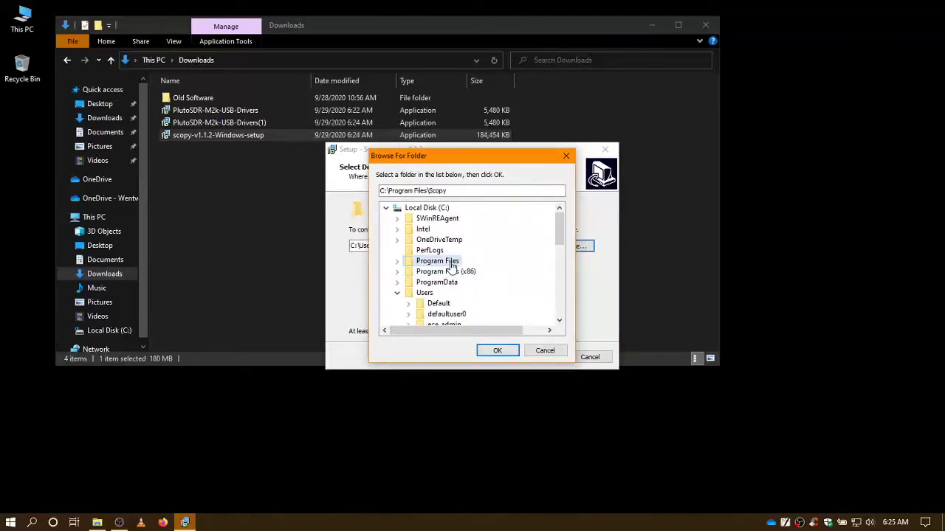
pyautogui.doubleClick(451, 263)
pyautogui.doubleClick(452, 219)
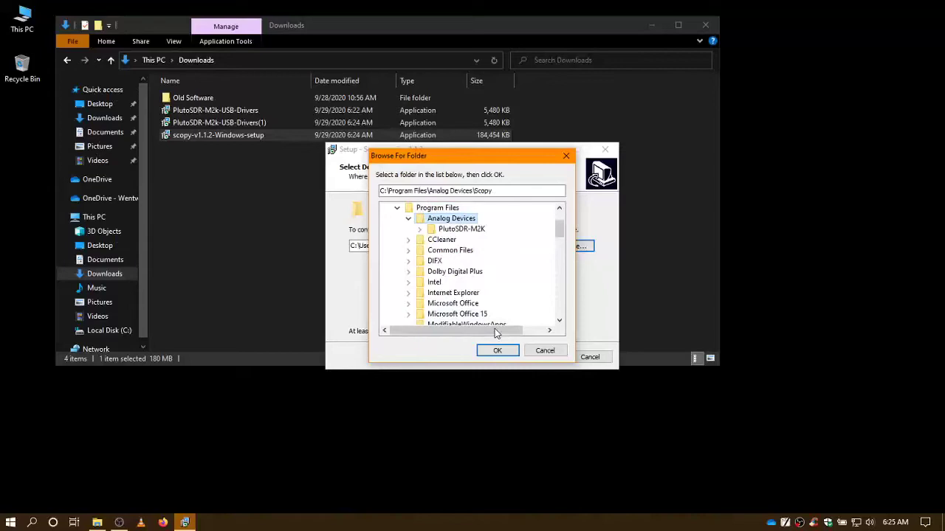
pyautogui.click(502, 351)
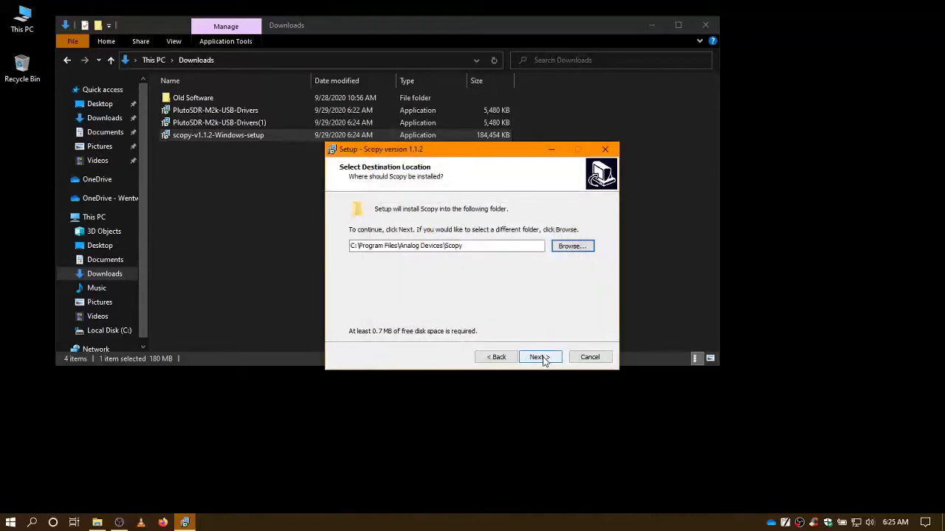
# Keep the default Start Menu folder and desktop shortcut, then install Scopy 1.1.2
pyautogui.click(538, 357)
pyautogui.click(543, 358)
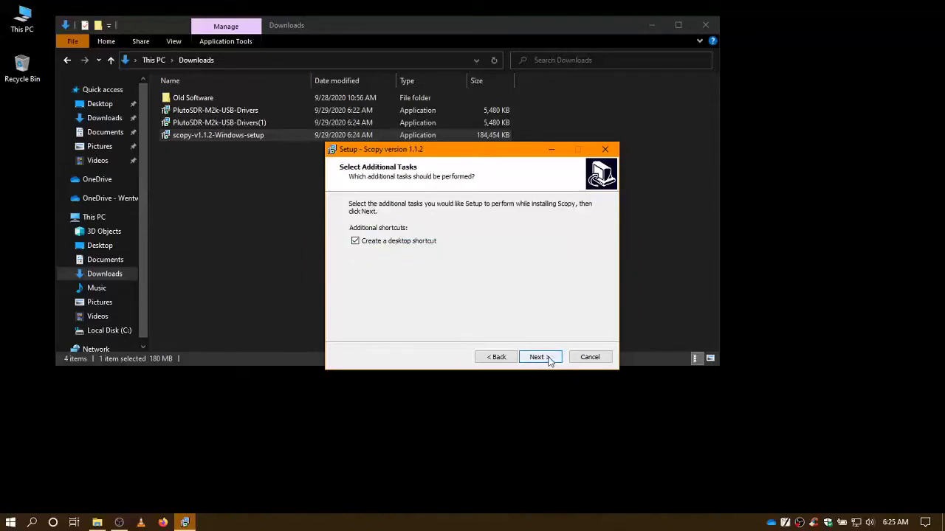
pyautogui.click(547, 359)
pyautogui.click(547, 359)
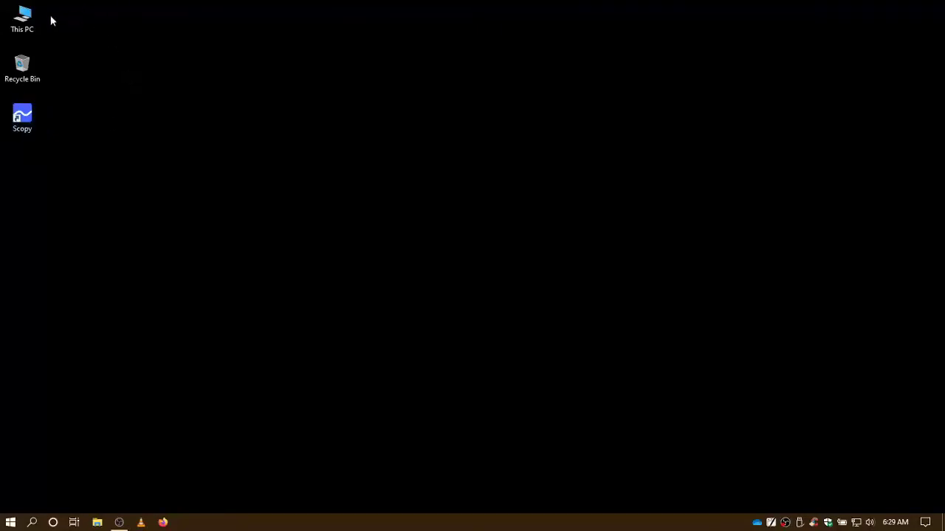
# Open This PC and view the contents of the M2k (E:) drive
pyautogui.doubleClick(26, 20)
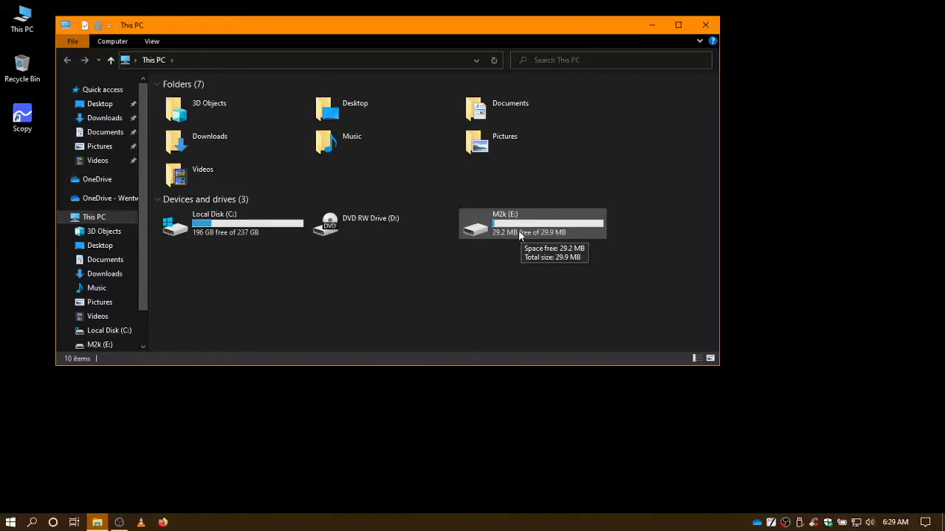
pyautogui.doubleClick(518, 230)
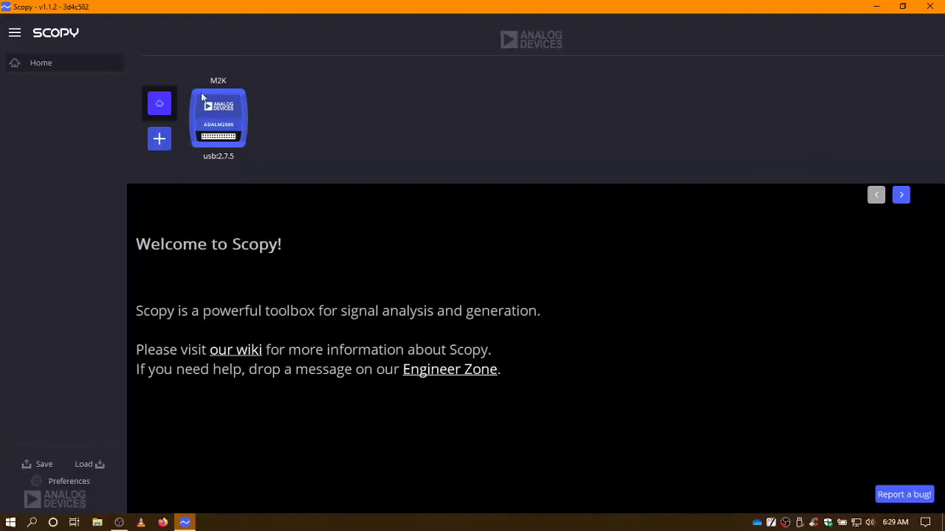
# Show the M2K details (firmware v0.25, M2k Rev.D Z7010) and connect to the board
pyautogui.click(220, 120)
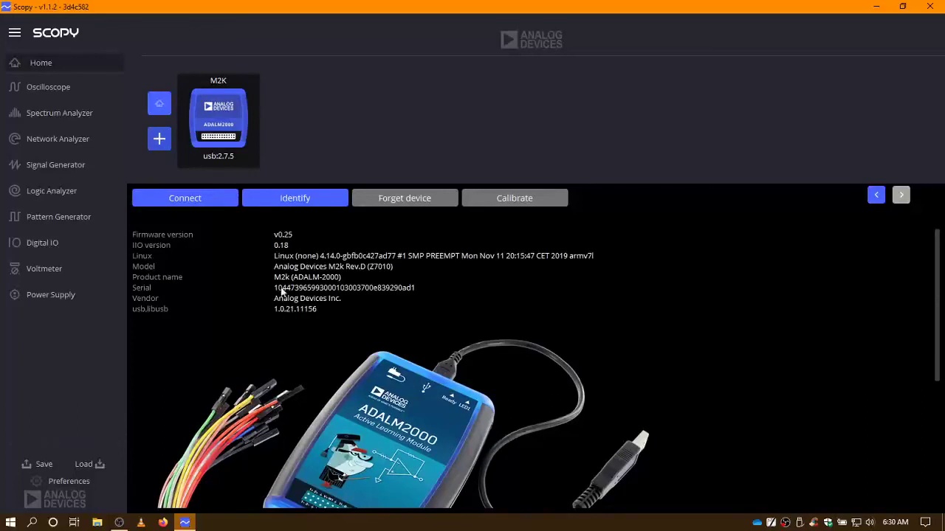
pyautogui.click(206, 198)
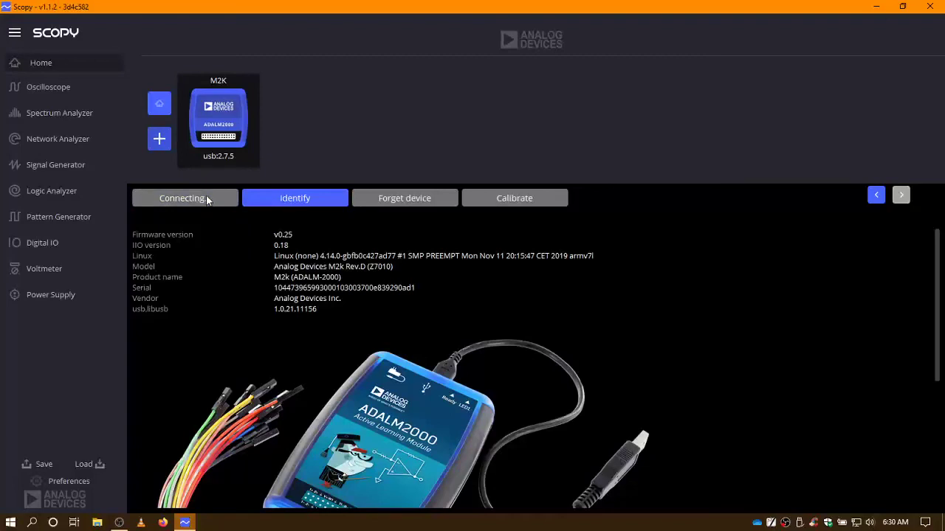